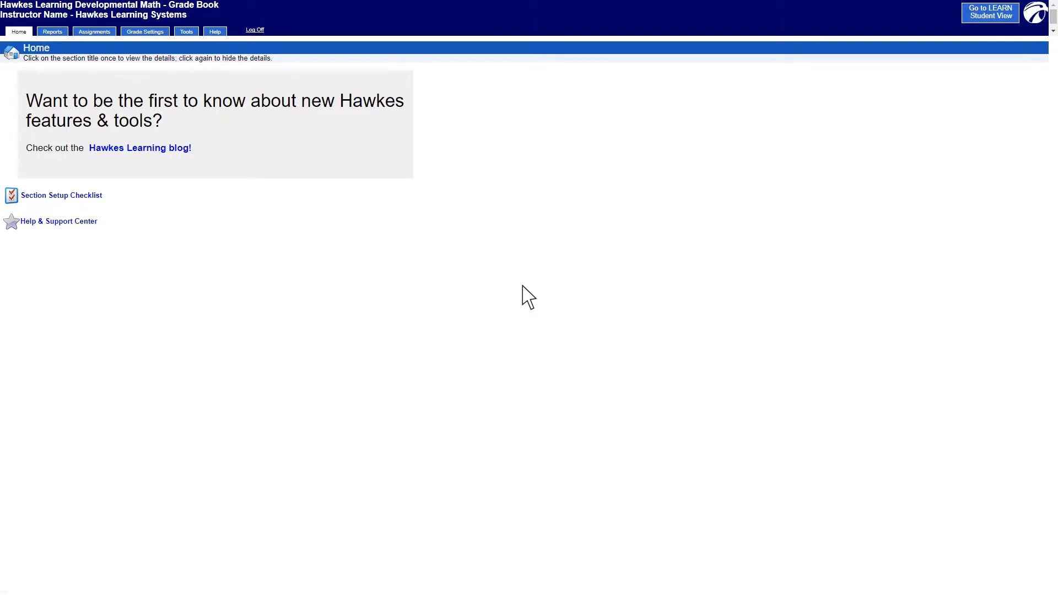
Open the Question Builder from the assignments area and create a folder named "Lesson 3.1"
left_click(93, 31)
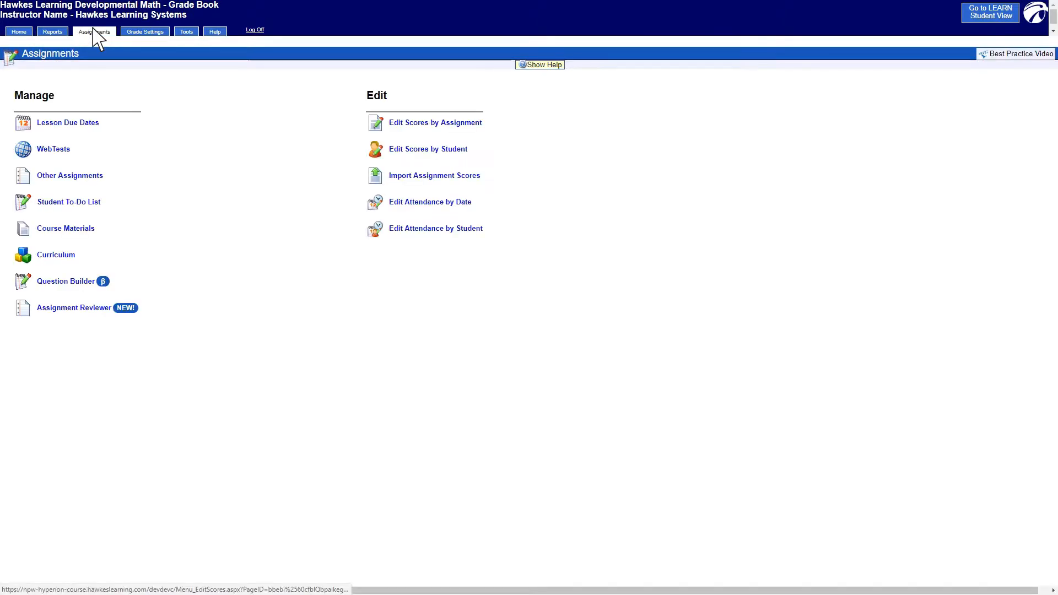
left_click(66, 281)
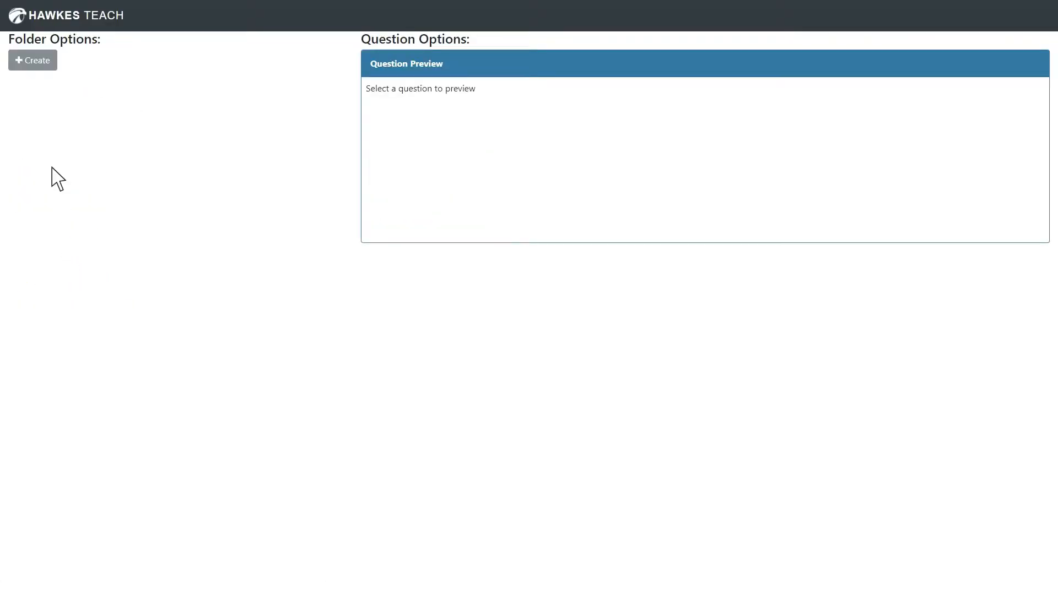
left_click(37, 60)
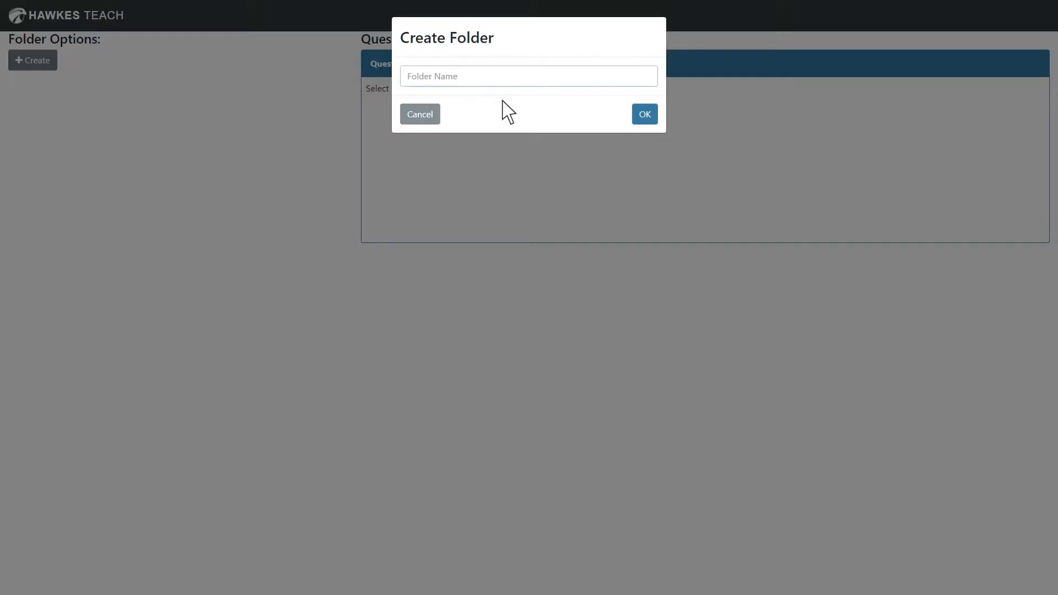
type("Lesson 3.1")
left_click(644, 114)
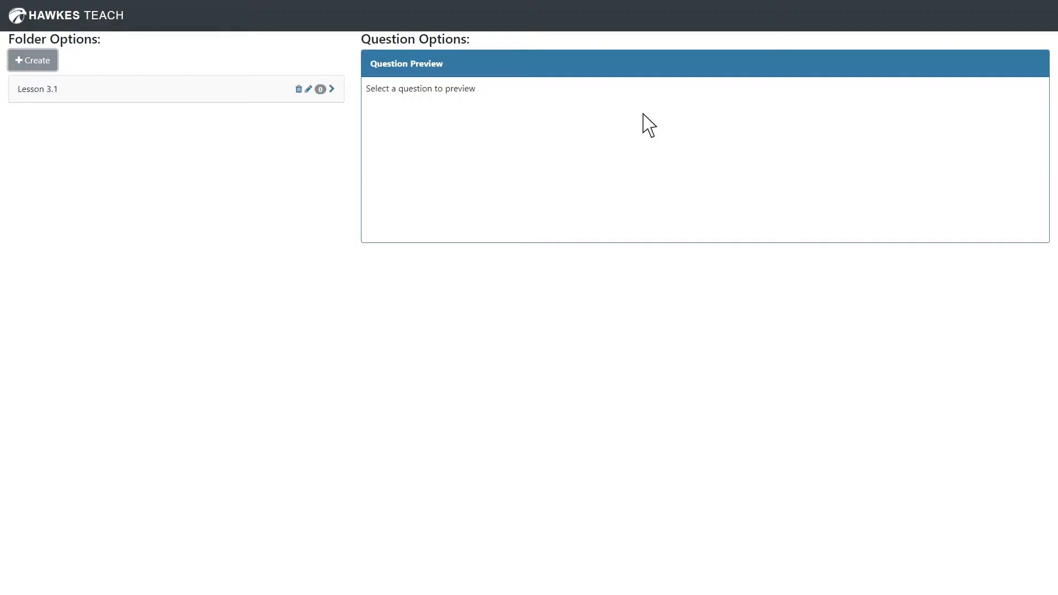
Rename the "Lesson 3.1" folder to "Chapter 3"
left_click(309, 89)
key("ctrl+a")
type("Chapter 3")
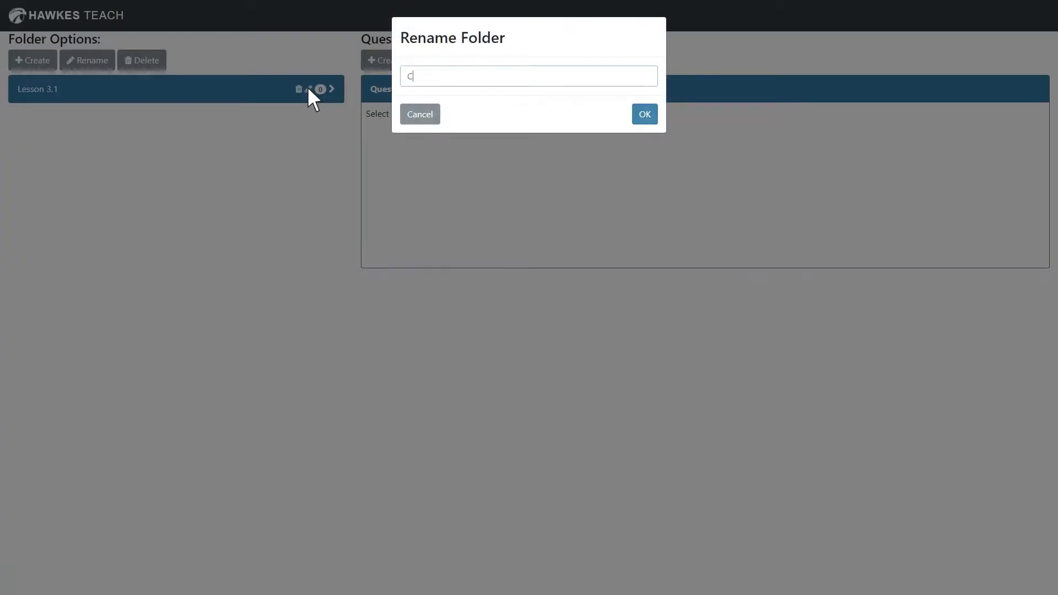
key("Return")
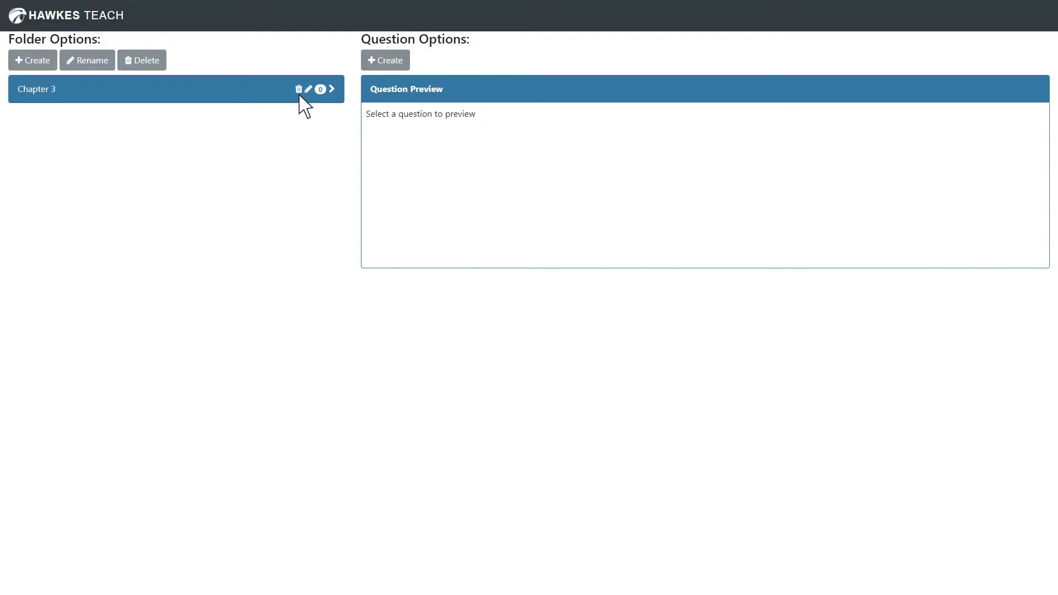
Create a question in the Chapter 3 folder with the statement "Evaluate the following sum." followed by a plain-text line "1+1"
left_click(246, 89)
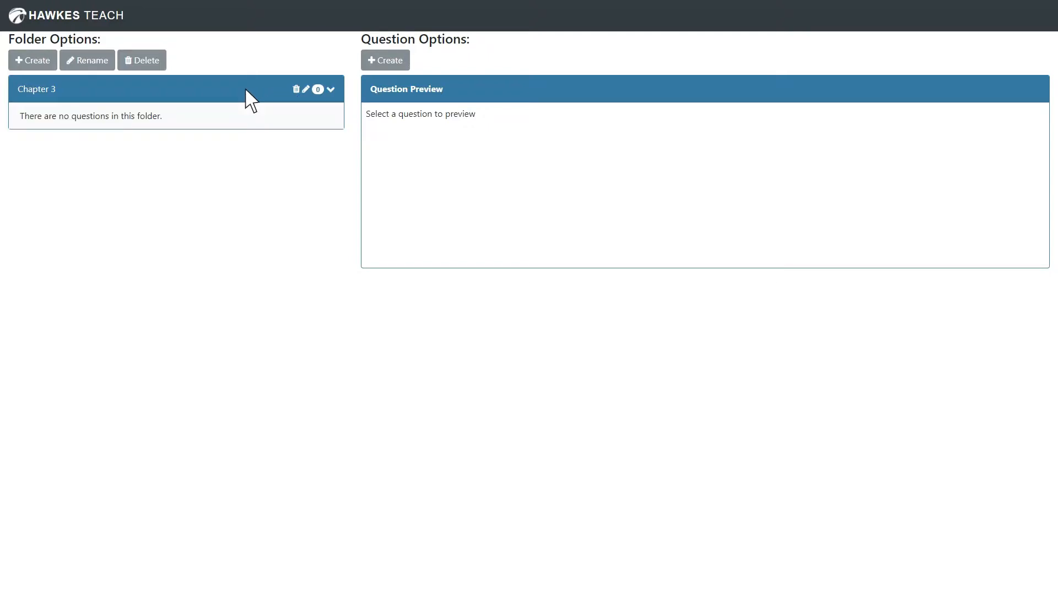
left_click(384, 61)
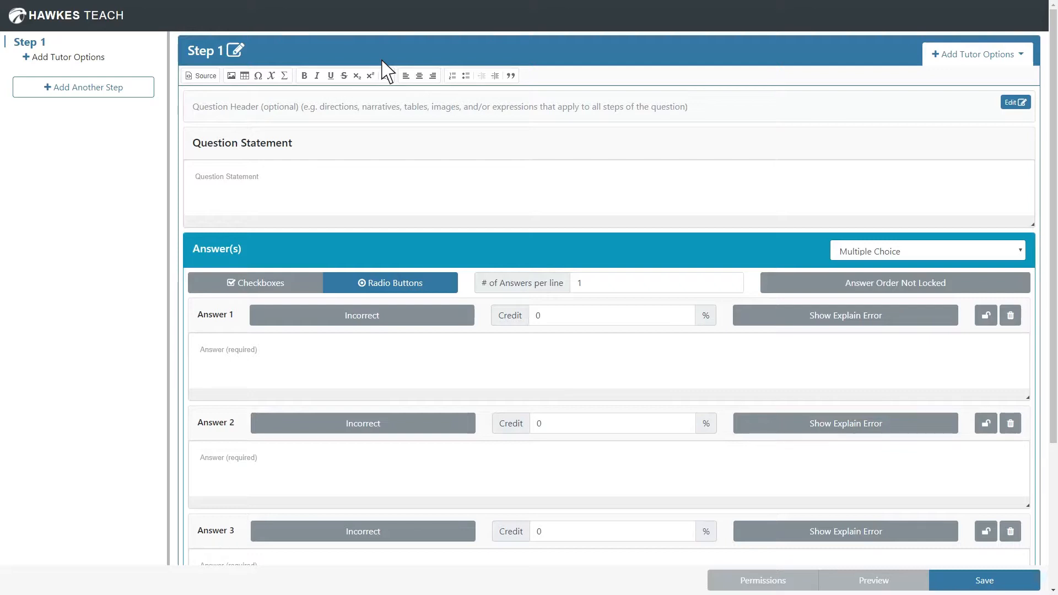
left_click(212, 180)
type("Evaluate the following sum.")
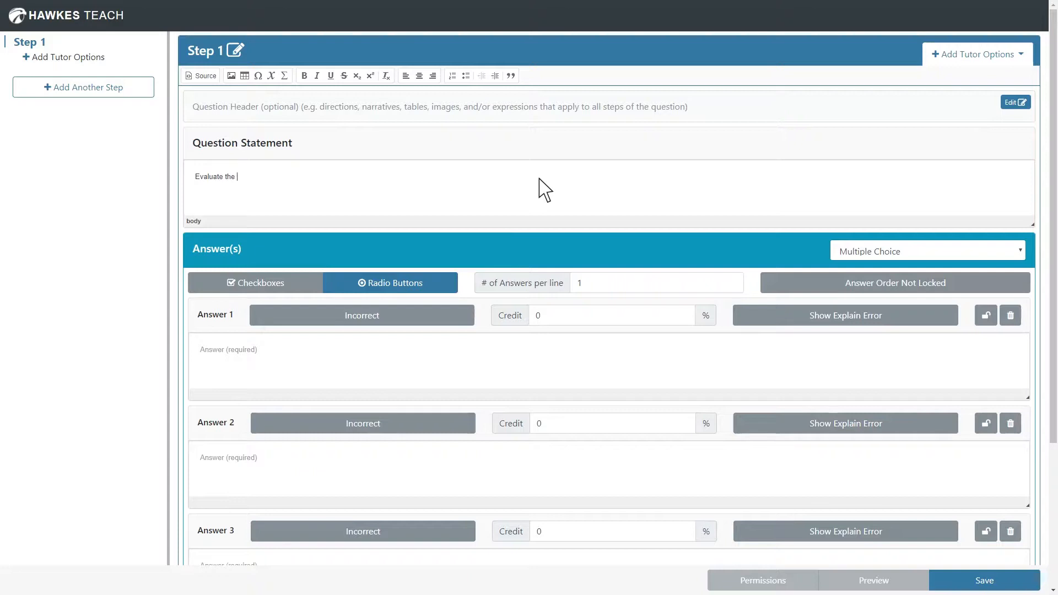
key("Return")
type("1+1")
Insert the math expression 1+1=? below the question statement text with the Expression Builder
left_click(284, 76)
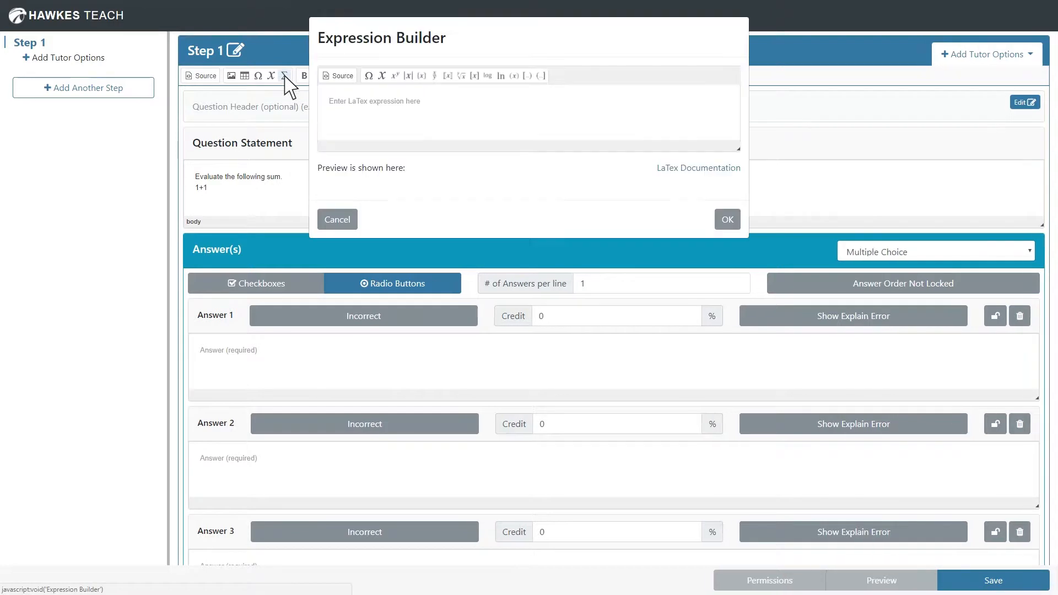
left_click(353, 106)
type("1+1=?")
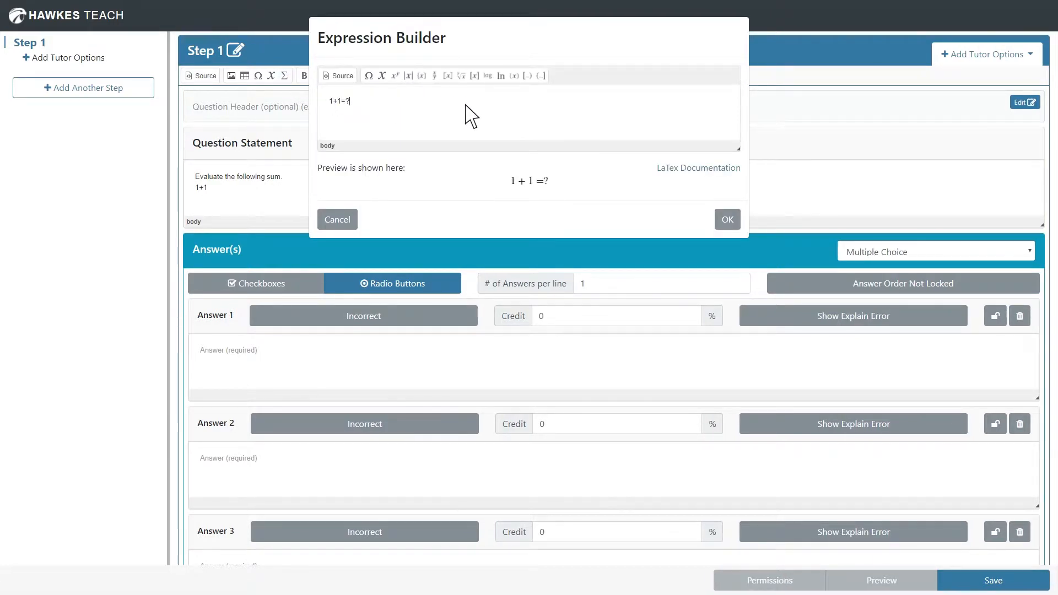
left_click(729, 220)
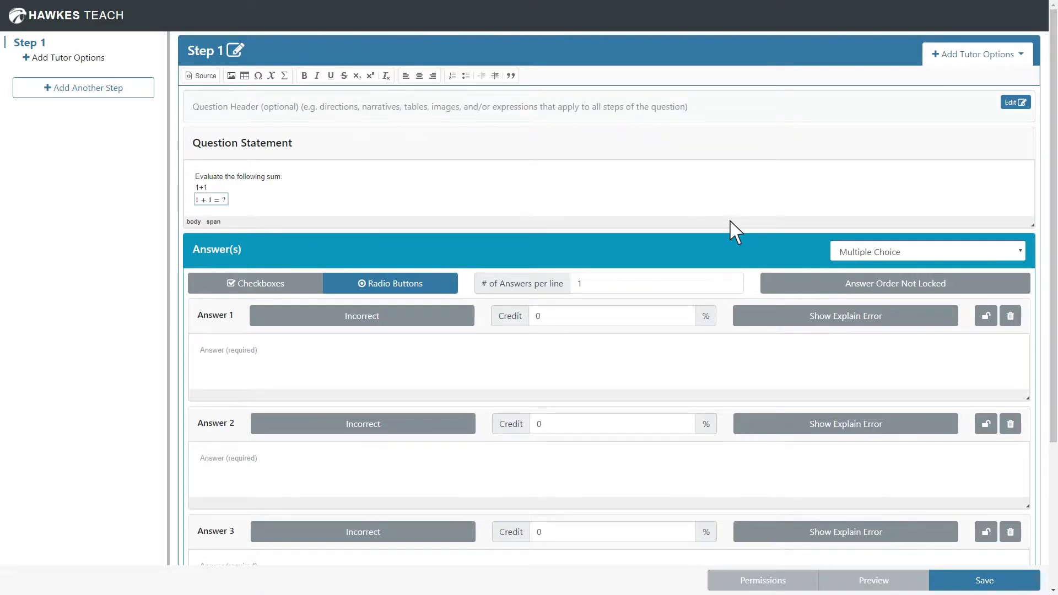
Delete the plain-text "1+1" line from the question statement and center the math expression
left_click(208, 187)
key("BackSpace")
key("BackSpace")
key("BackSpace")
key("BackSpace")
left_click(420, 76)
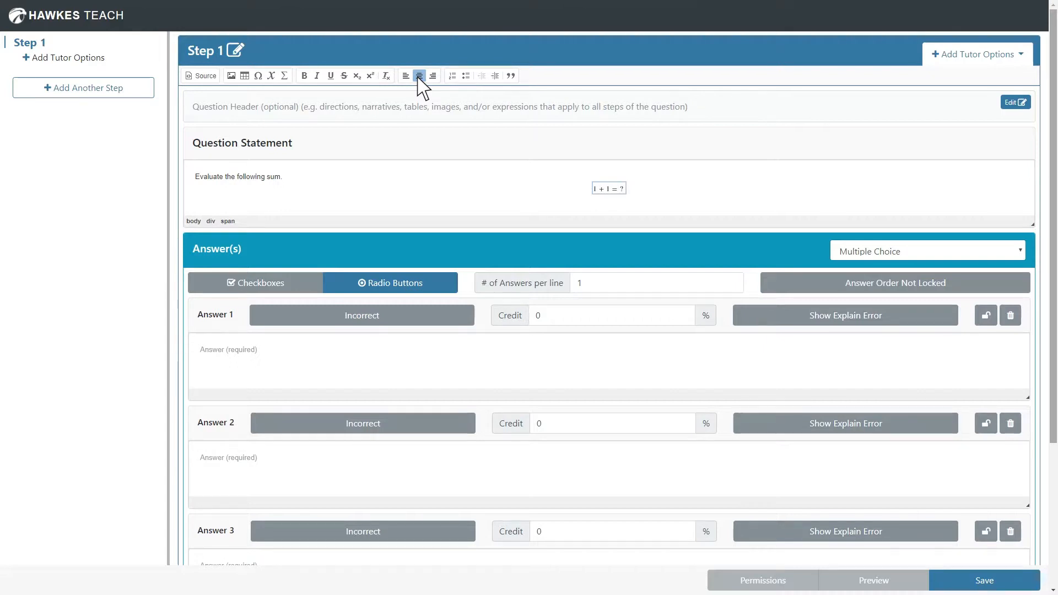
Mark Answer 1 as correct and enter the math expression 2 as its content
scroll(419, 79, "down", 3)
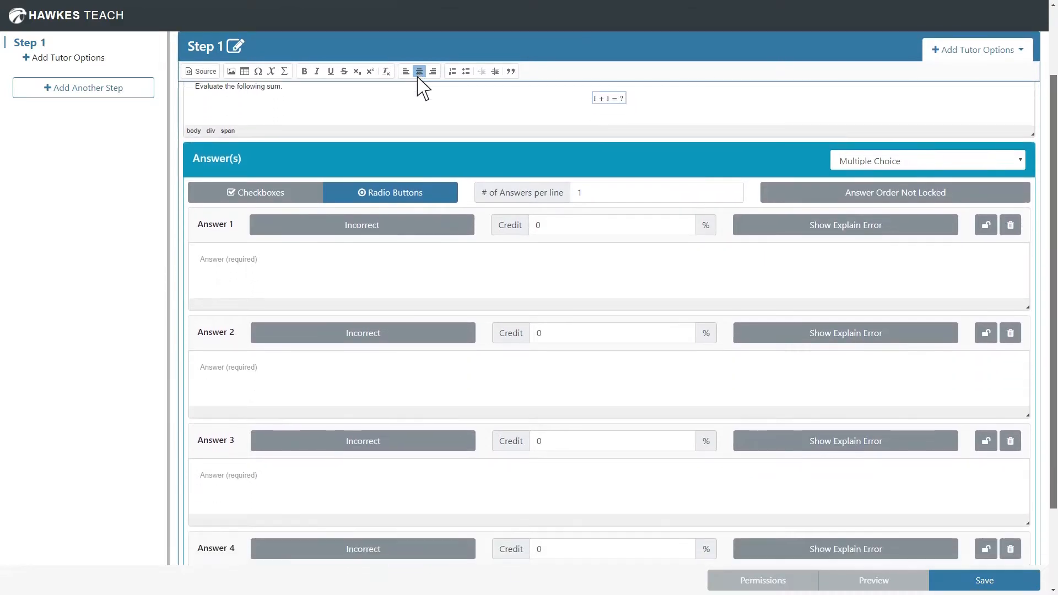
scroll(417, 75, "down", 1)
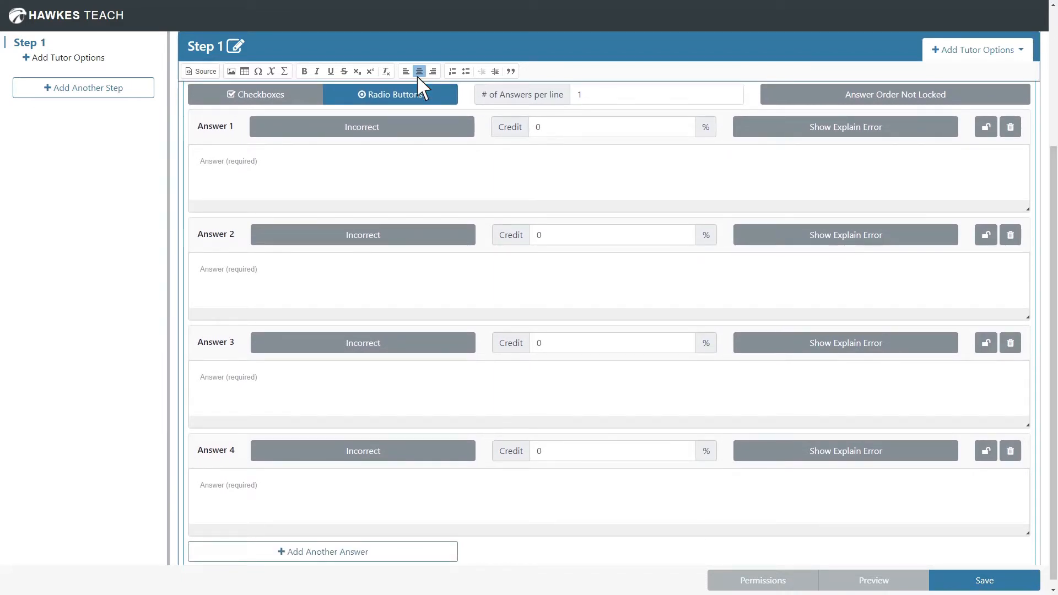
left_click(353, 136)
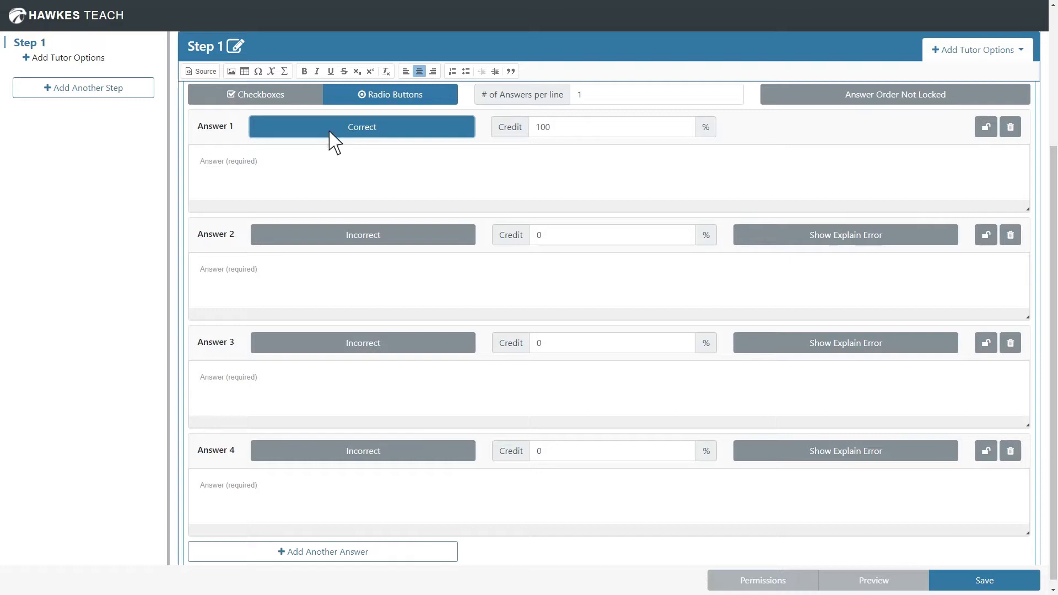
left_click(211, 167)
left_click(285, 71)
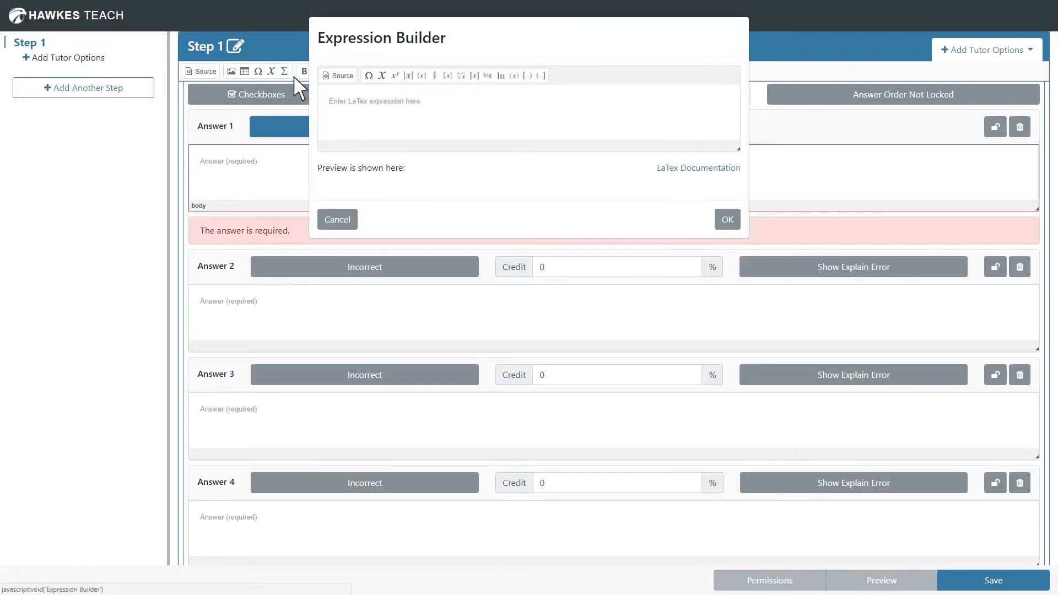
type("2")
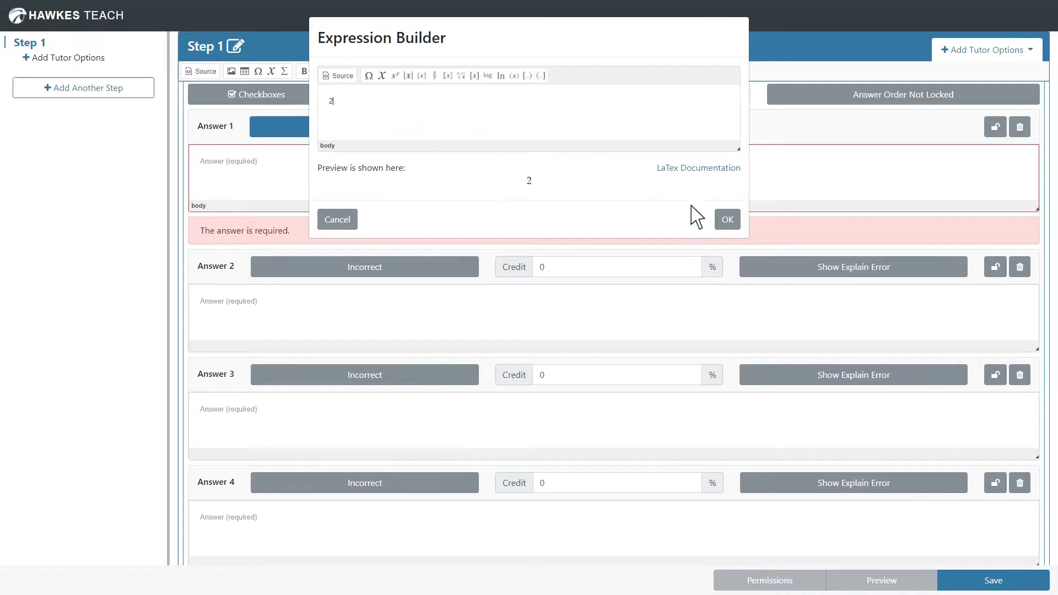
left_click(727, 220)
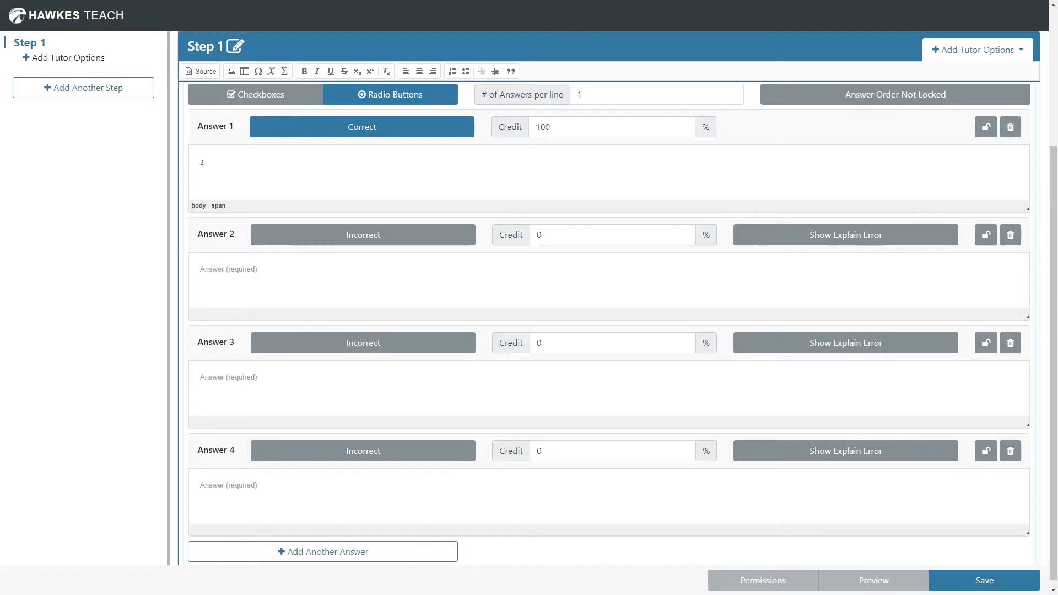
Enter the math expression 1 as the content of Answer 2
left_click(264, 273)
left_click(284, 71)
left_click(408, 102)
type("1")
left_click(727, 219)
Enter 0 as the content of Answer 3, using a math expression instead of plain text
left_click(265, 383)
type("0")
key("BackSpace")
left_click(285, 71)
type("0")
left_click(728, 220)
Enter the math expression 5 as the content of Answer 4
left_click(265, 496)
left_click(285, 71)
type("5")
left_click(727, 220)
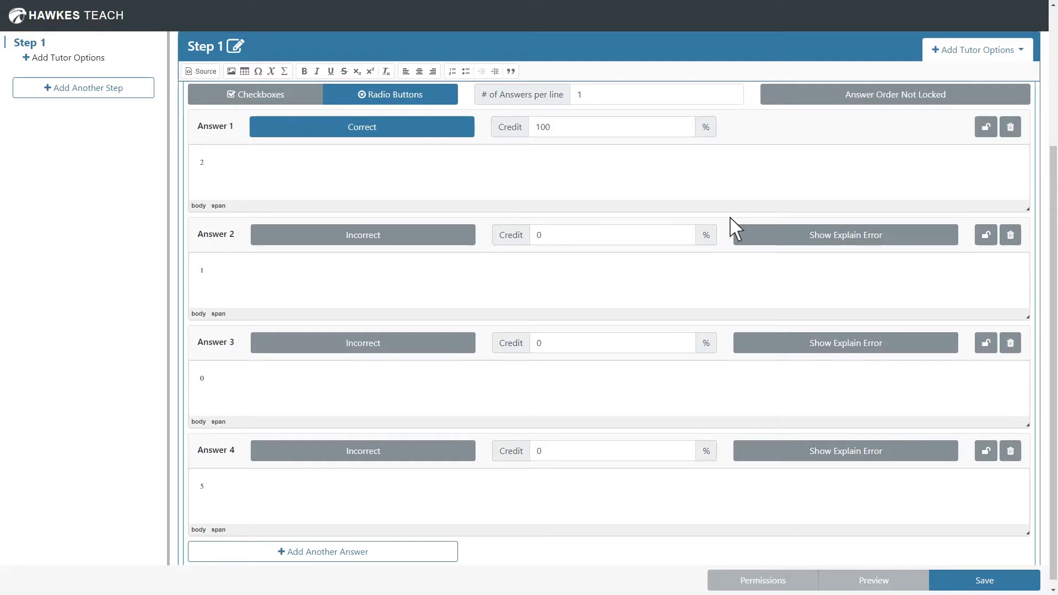
Add the error explanation "You used subtraction instead of addition" to Answer 3 and collapse the explanation
left_click(854, 345)
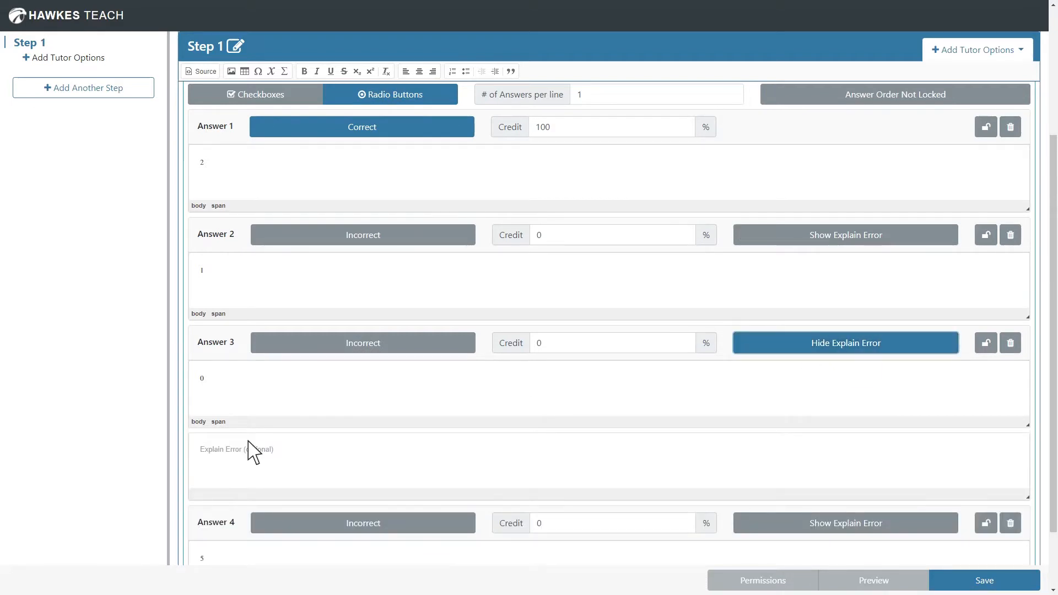
type("You use")
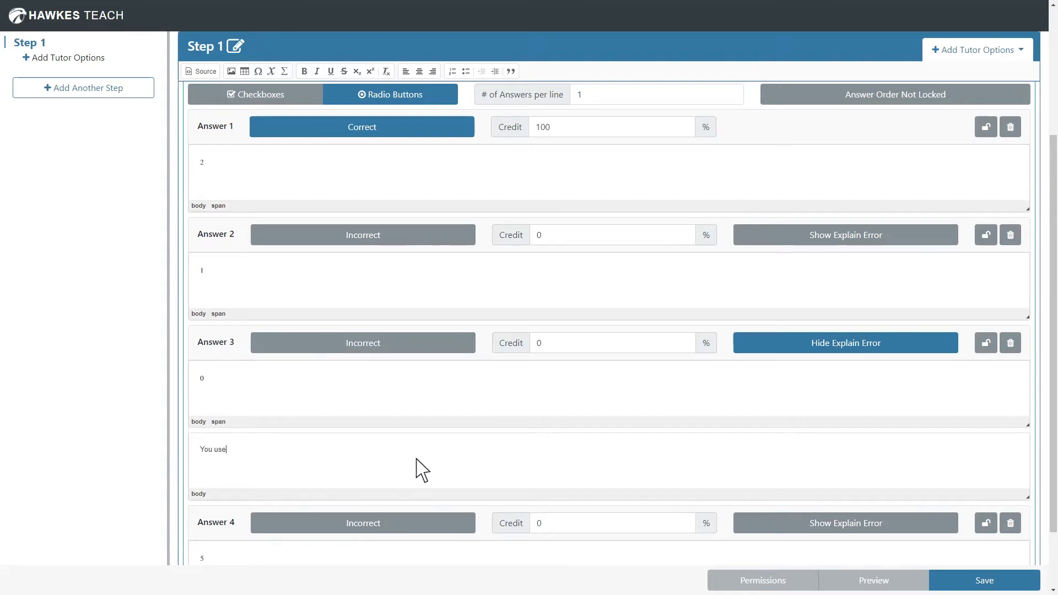
type("d subtraction instead of addition.")
left_click(884, 347)
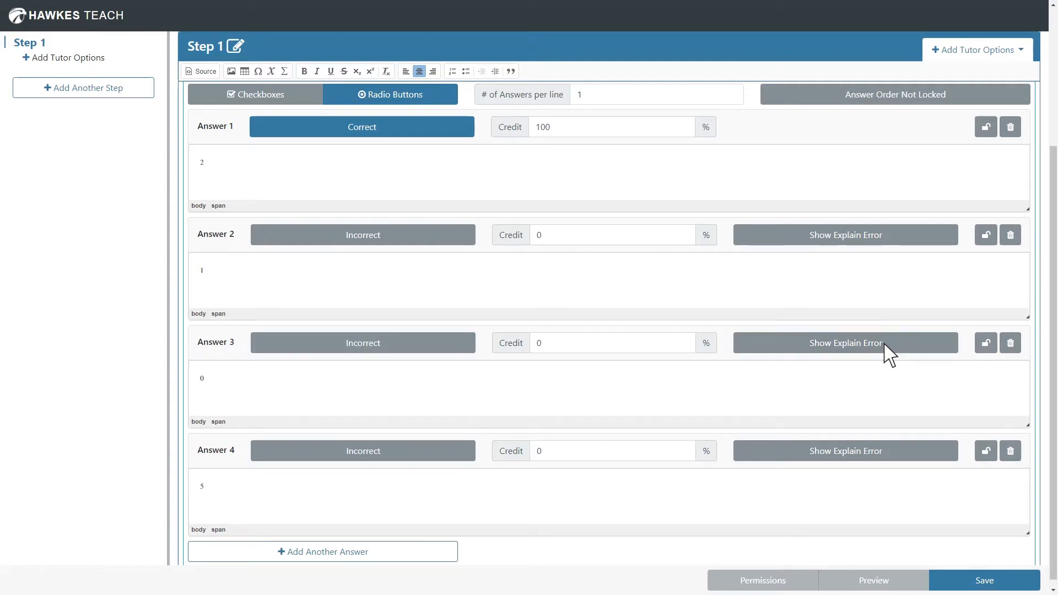
Replace Answer 4 by deleting it and adding a new answer with the math expression 4
left_click(1011, 451)
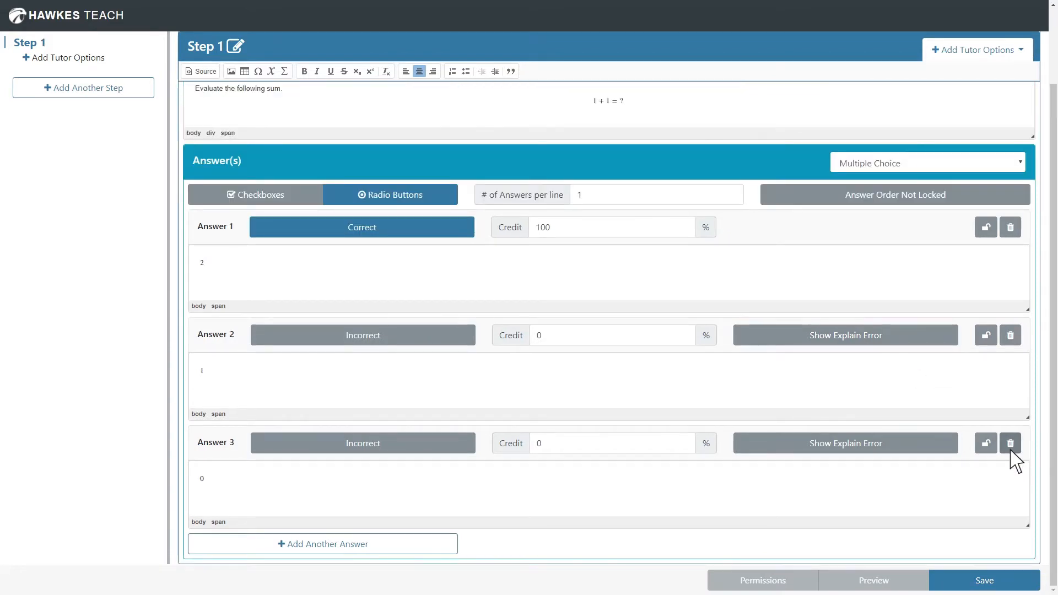
left_click(377, 544)
left_click(285, 71)
type("4")
left_click(727, 219)
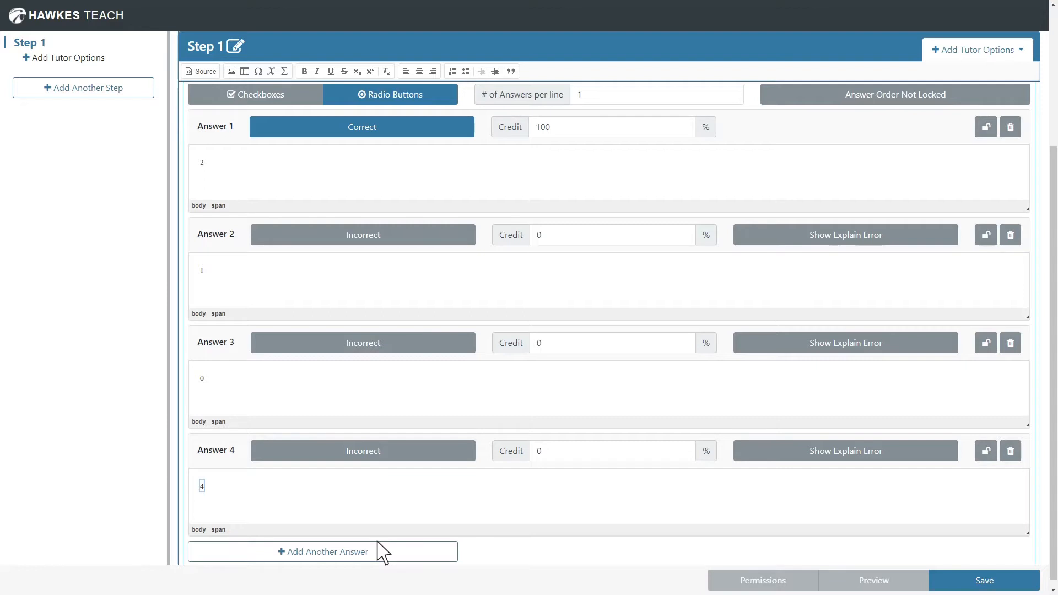
Set the partial credit of Answer 2 to 50%
left_click(585, 236)
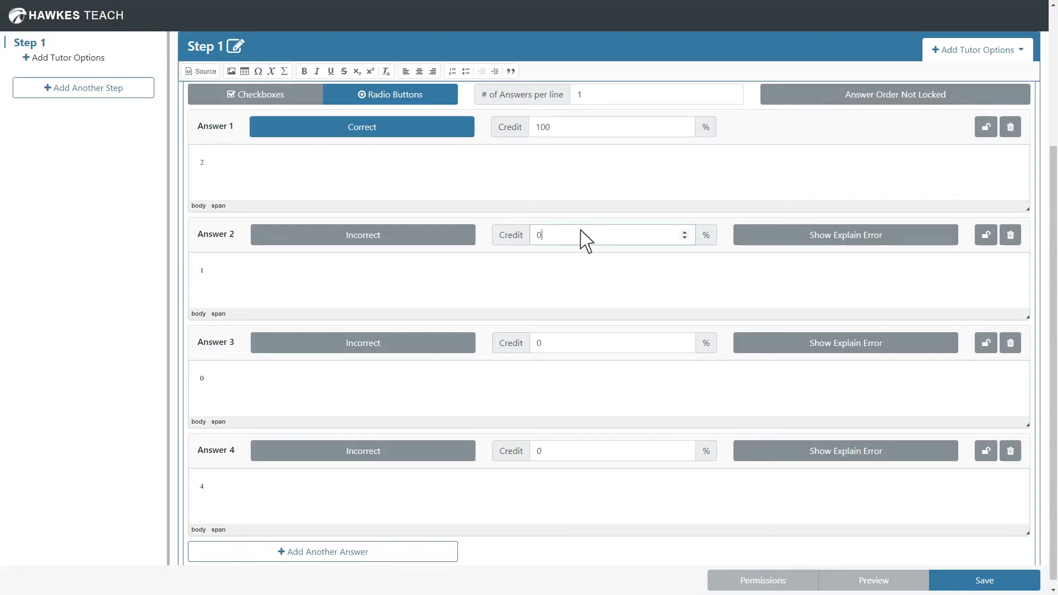
key("BackSpace")
type("50")
Save the question as "Addition 2" with Low difficulty, and preview it before returning to the editor
left_click(921, 579)
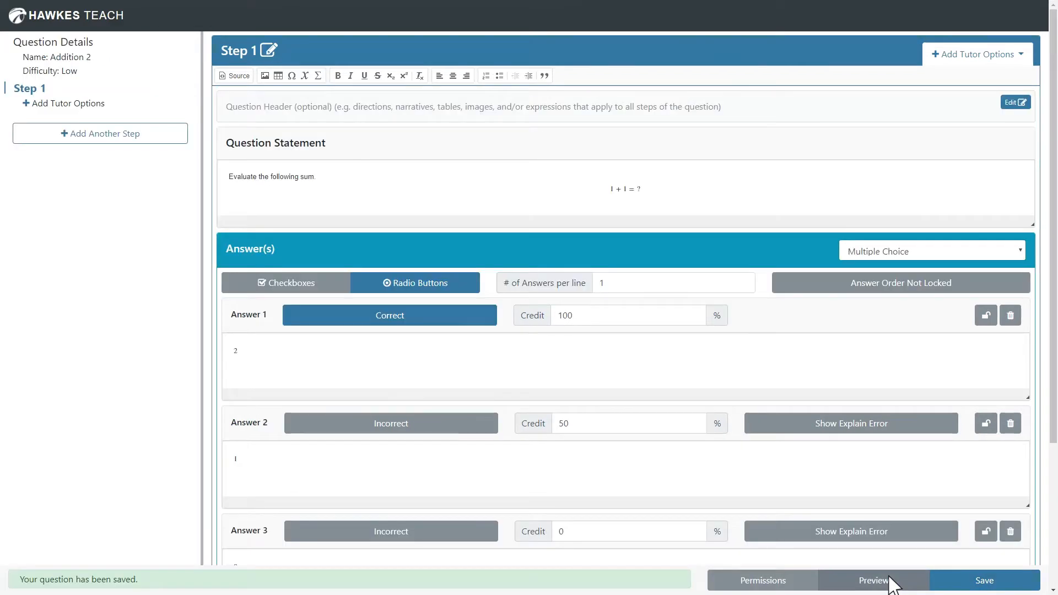
left_click(891, 583)
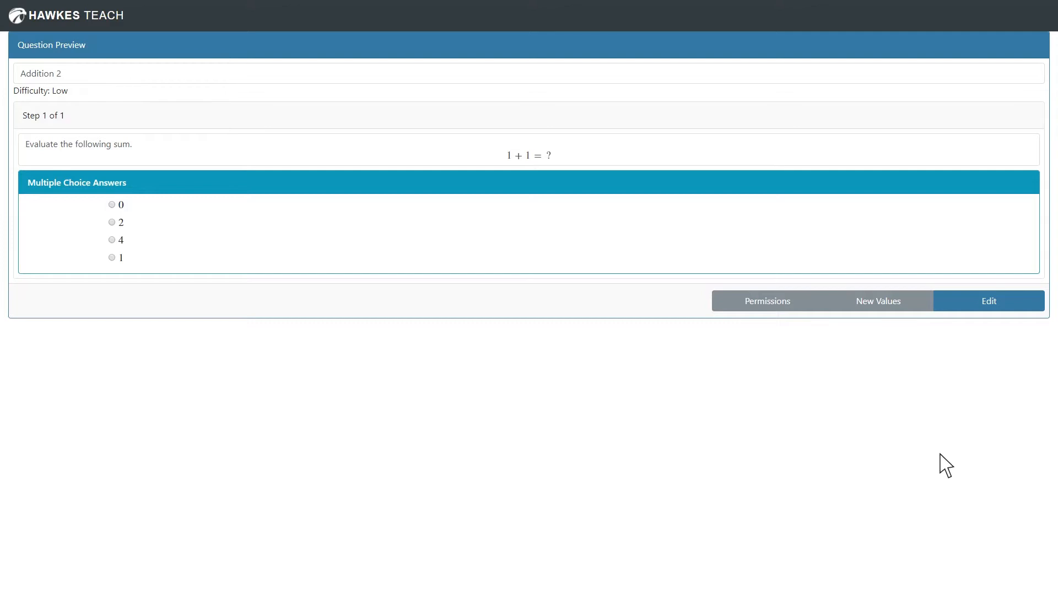
left_click(1007, 305)
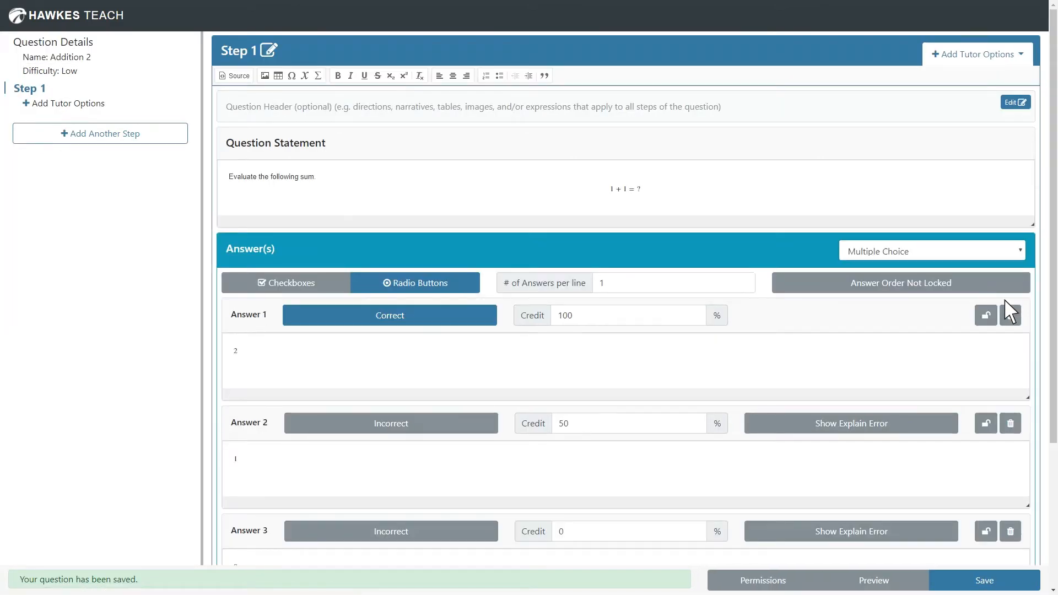
Try locking the order of all answers, switch that off, and lock only the position of Answer 1
left_click(932, 282)
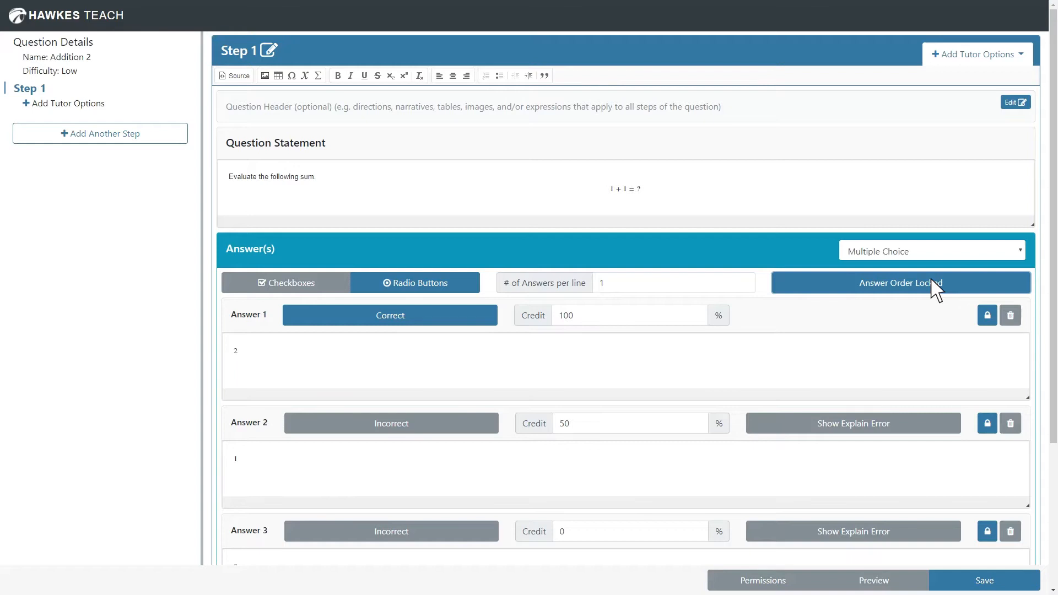
left_click(930, 279)
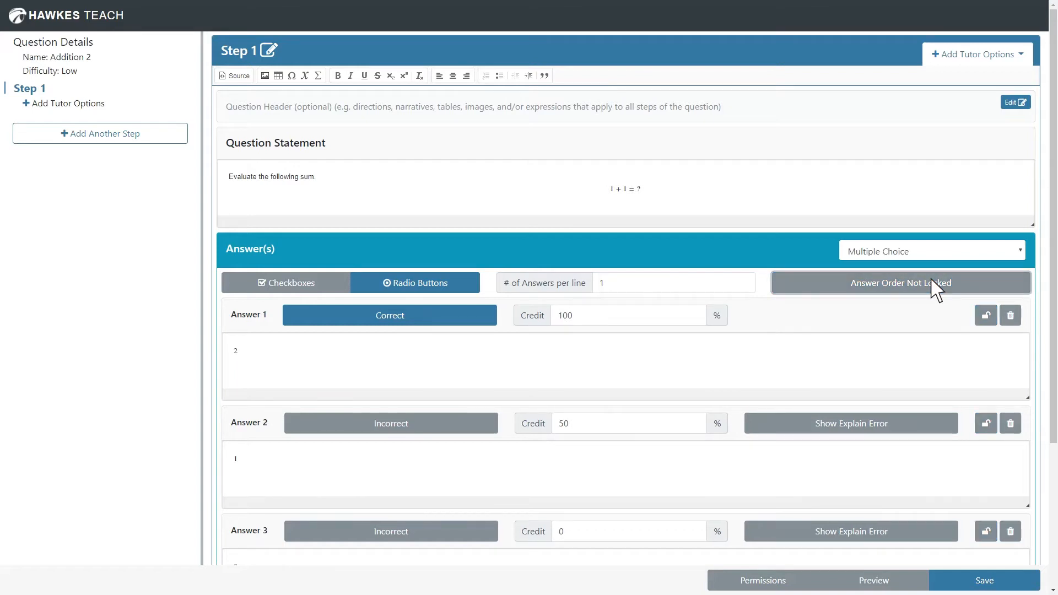
left_click(987, 316)
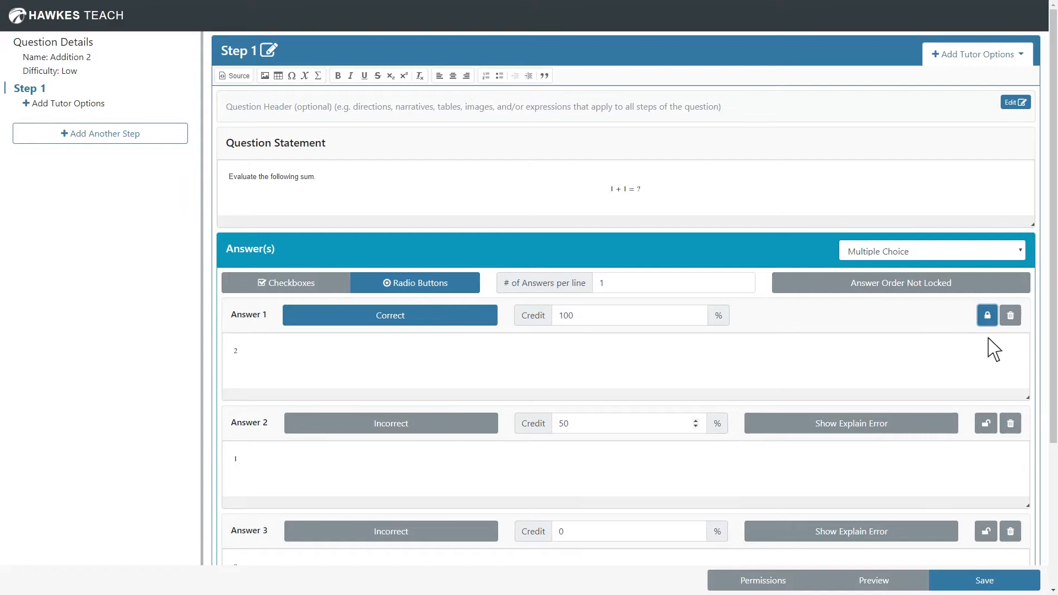
Save the question and preview its answer order before returning to the editor
left_click(984, 582)
left_click(875, 580)
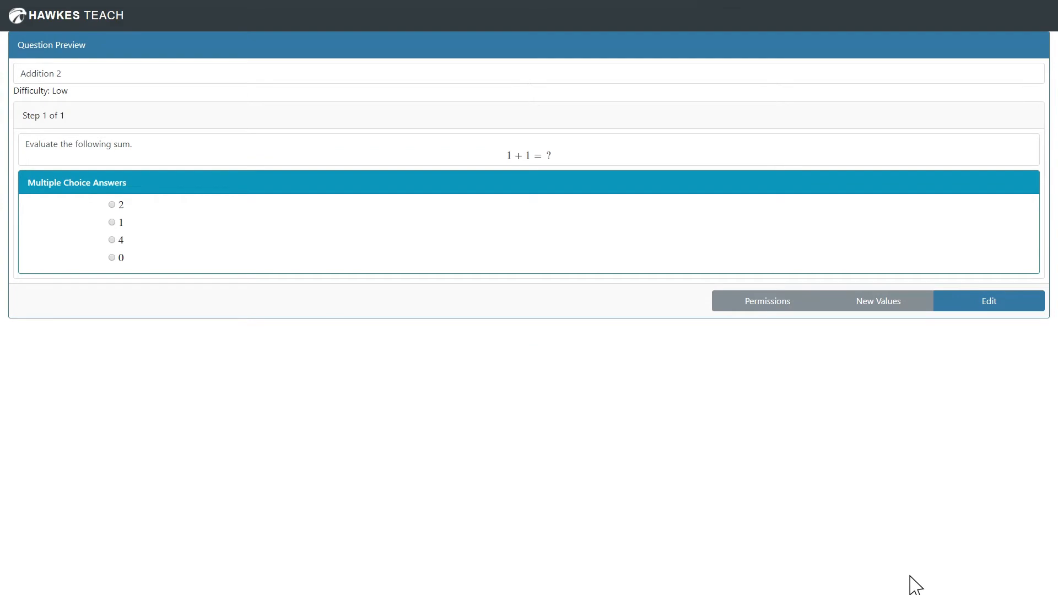
left_click(914, 584)
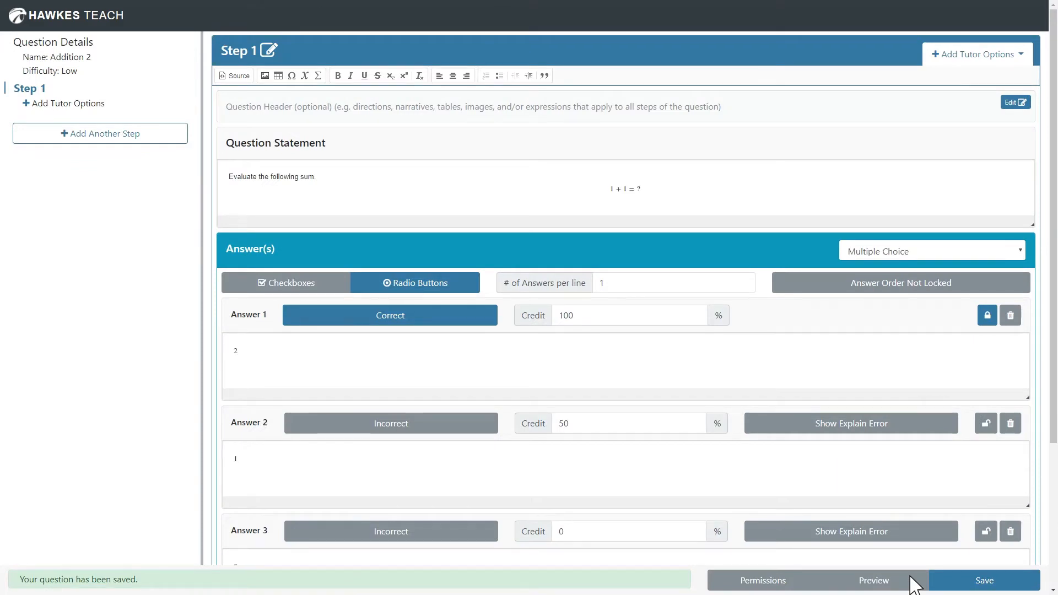
Change the answer type to Free Response with math evaluation, evaluating the answer as an Expression
left_click(949, 258)
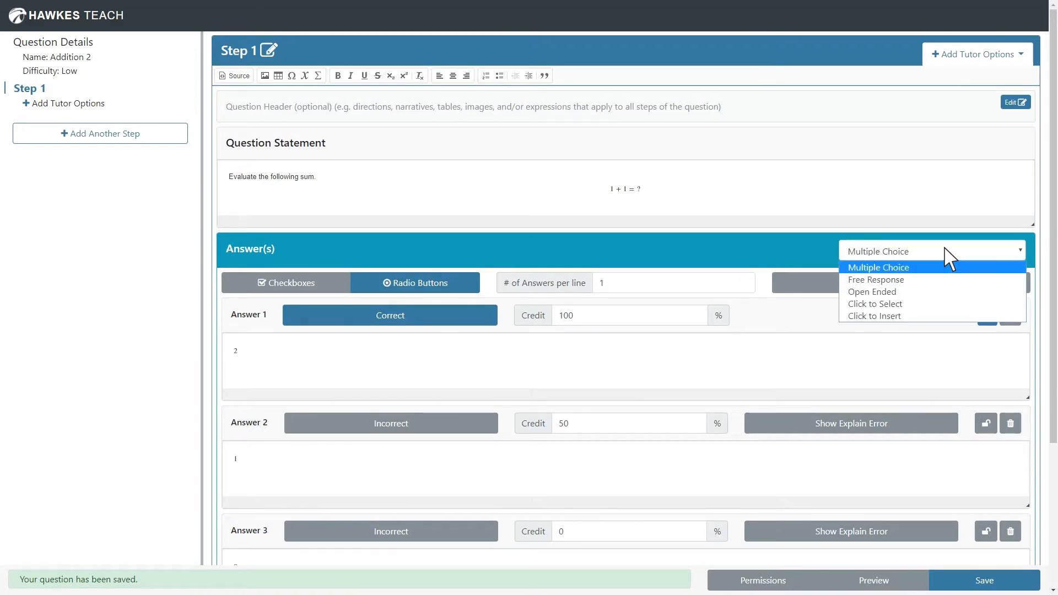
left_click(930, 281)
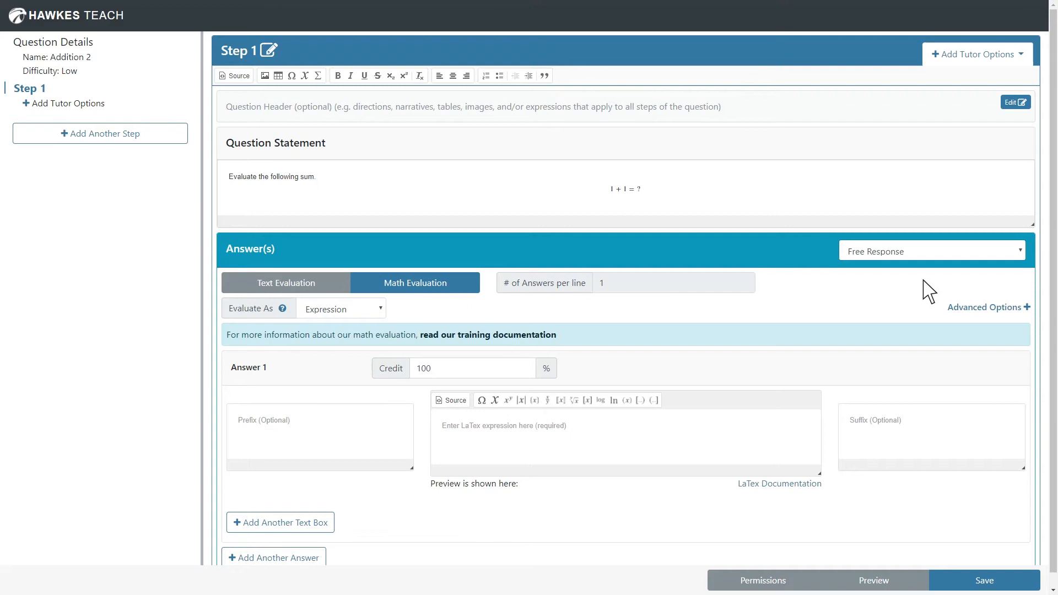
left_click(363, 310)
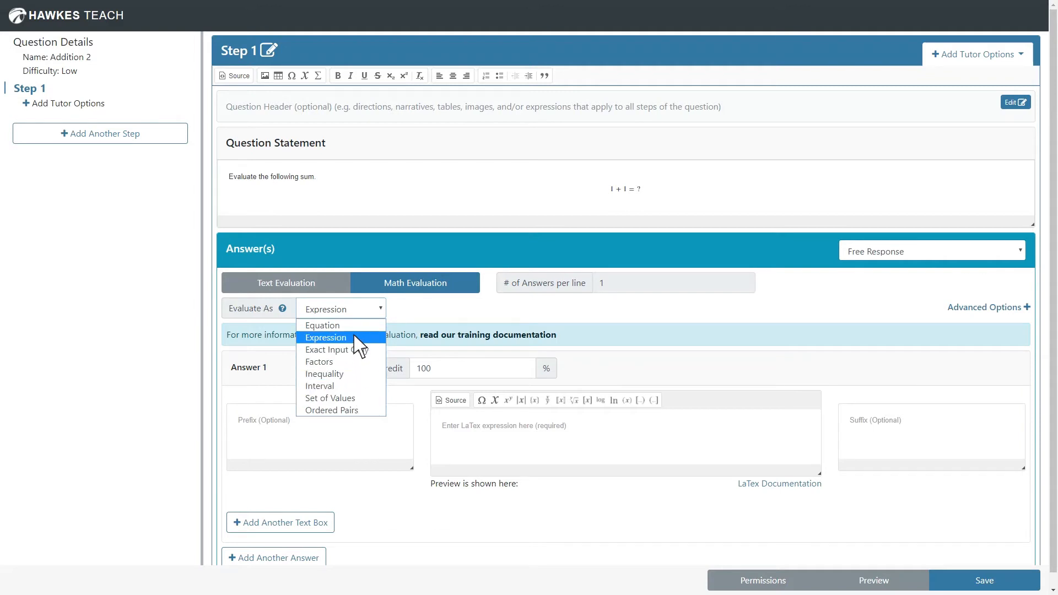
left_click(355, 339)
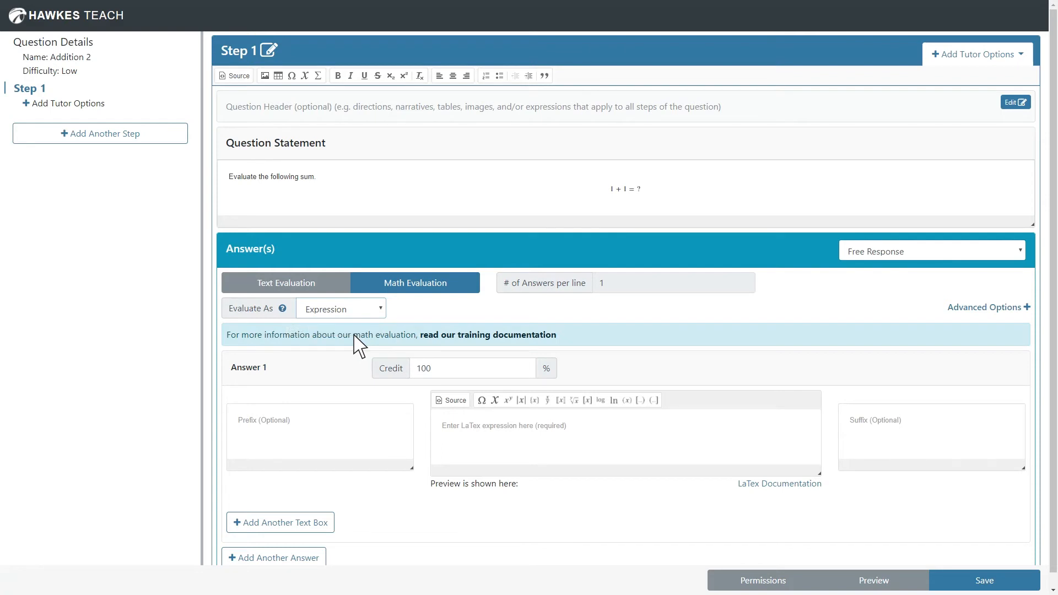
Enter 2 as the required LaTeX expression for Answer 1
left_click(480, 423)
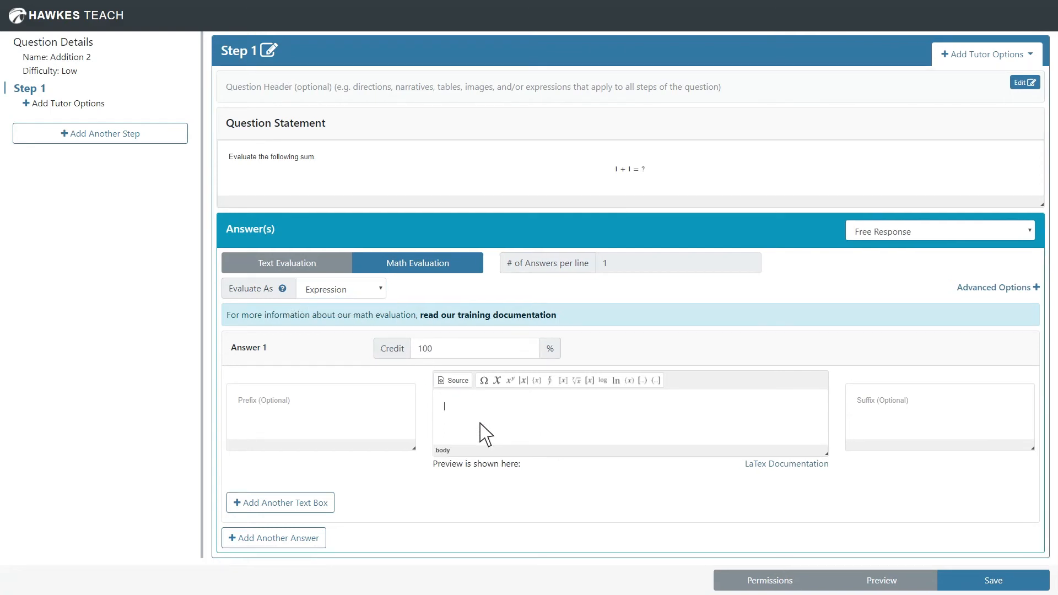
type("2")
left_click(480, 423)
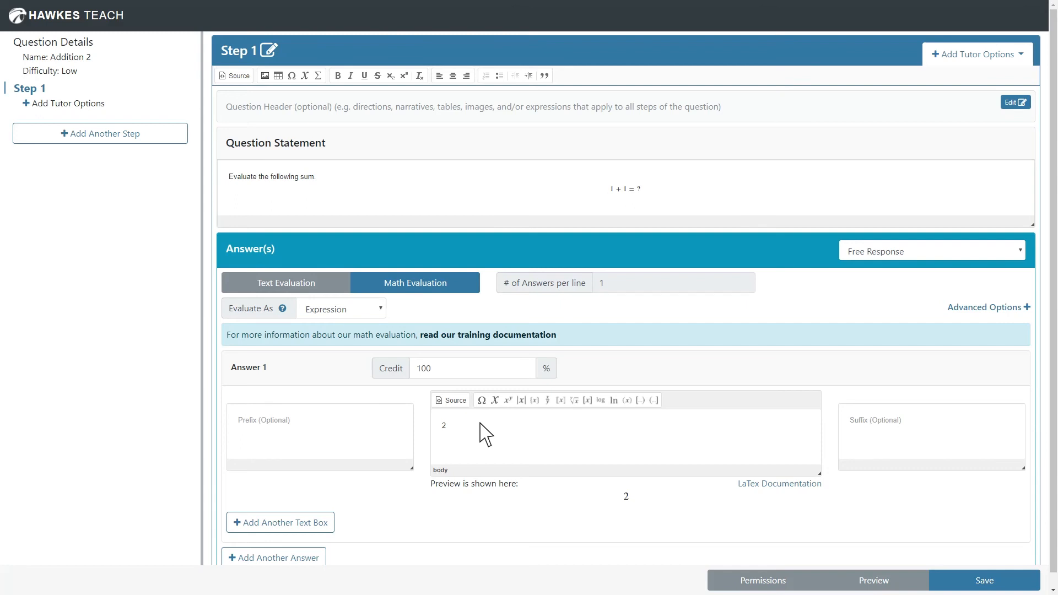
Save the free-response version of the question and preview it
scroll(485, 435, "down", 1)
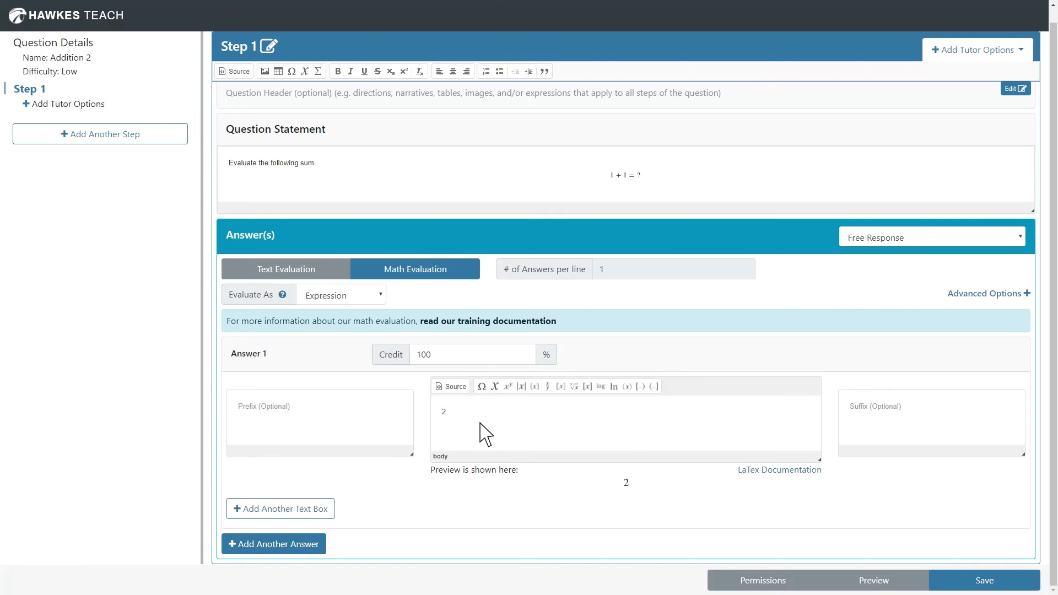
left_click(979, 583)
left_click(905, 583)
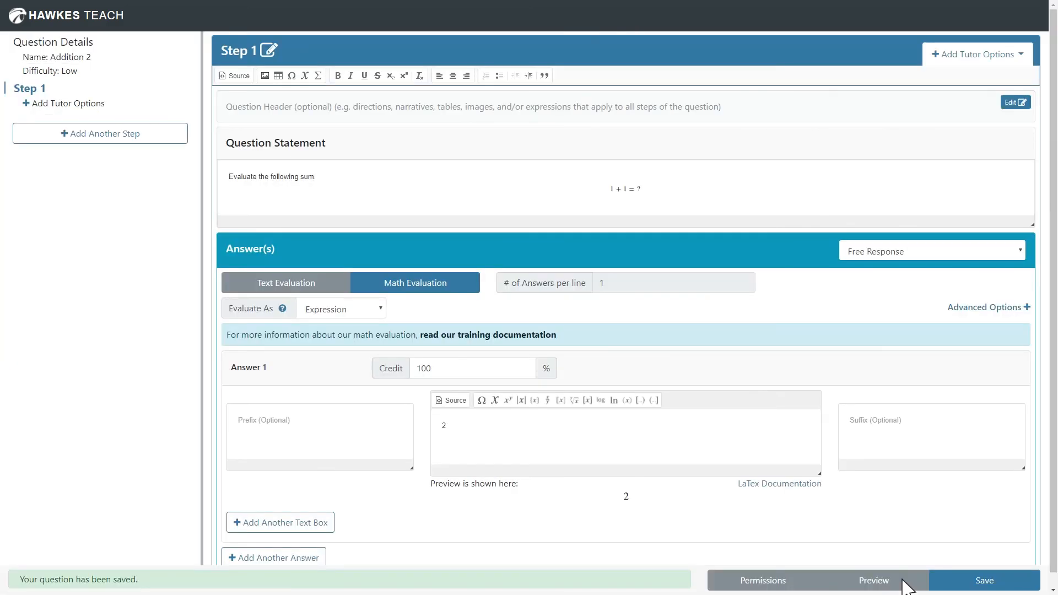
Switch the question's answer type to Open Ended
left_click(939, 251)
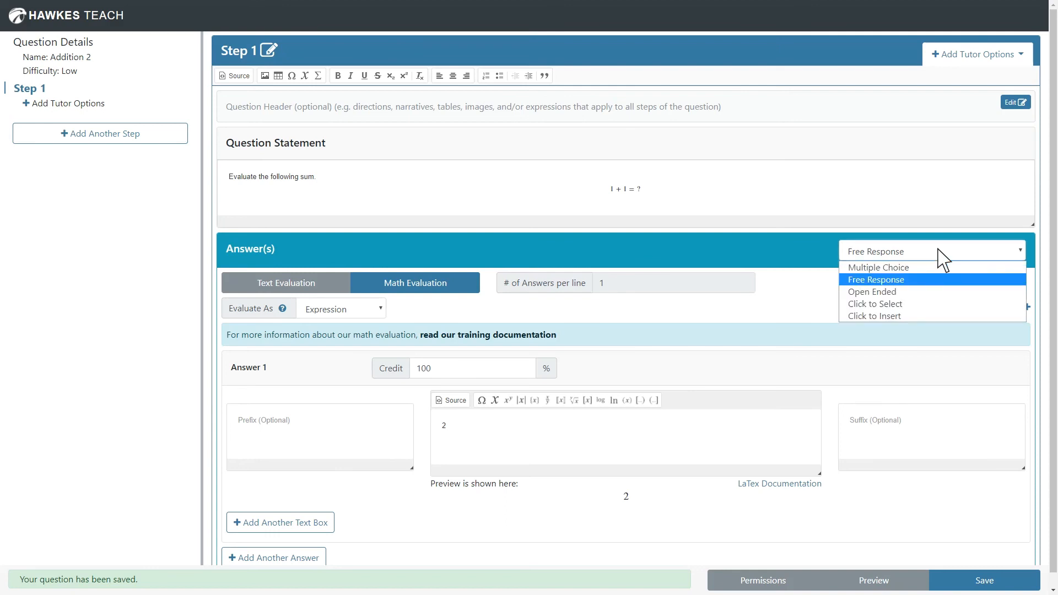
left_click(926, 292)
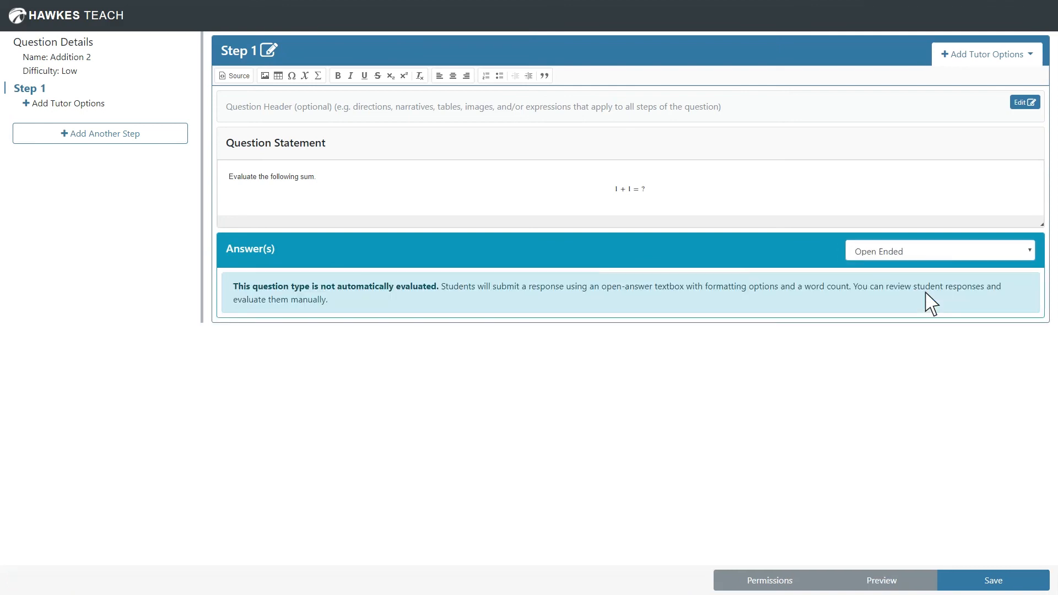